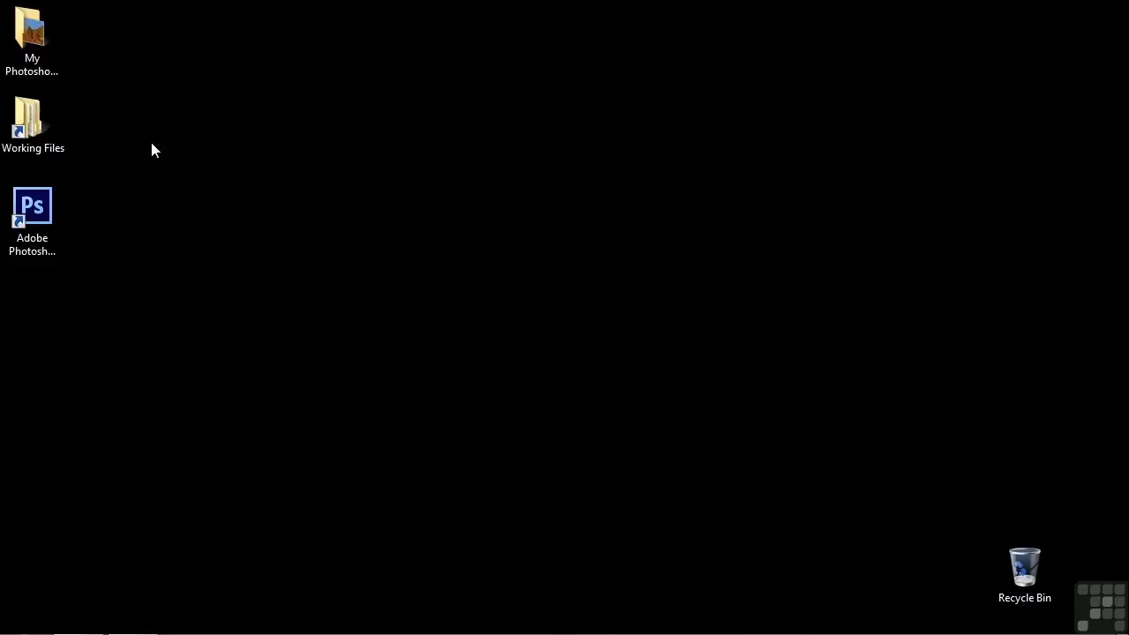
# Step: Open 0802-export-h264.psd from the Photoshop PSD files folder inside Working Files
pyautogui.doubleClick(7, 139)
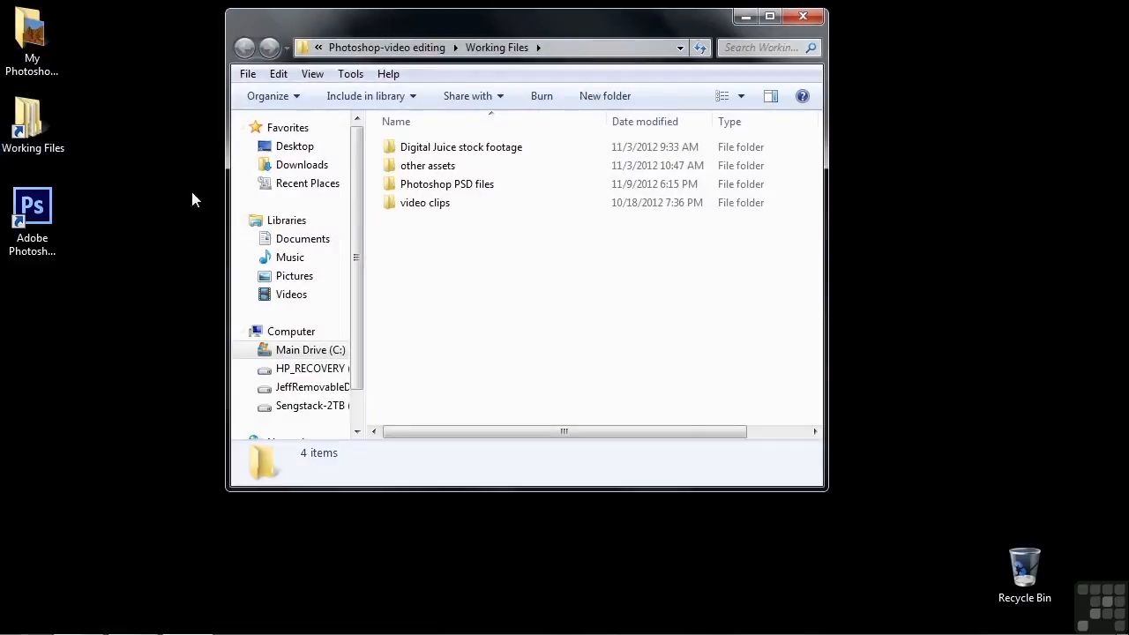
pyautogui.doubleClick(436, 184)
pyautogui.scroll(-1, 454, 309)
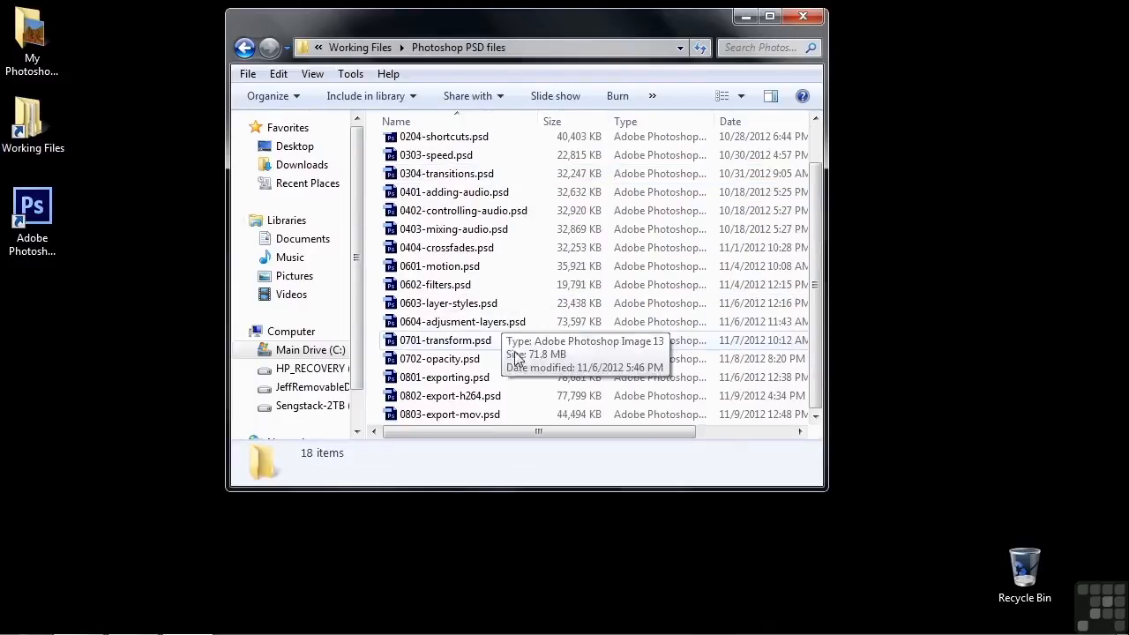
pyautogui.click(440, 401)
pyautogui.doubleClick(441, 400)
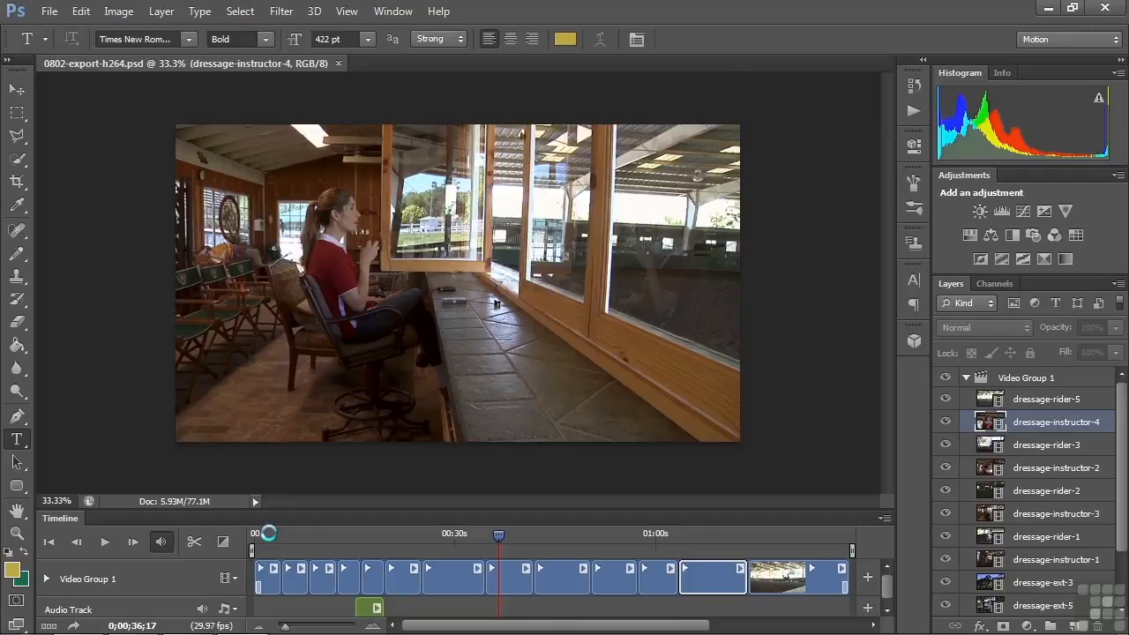
# Step: Scrub through the opening clips in the timeline and play the section from about 16 seconds, over the audio clip
pyautogui.click(270, 535)
pyautogui.moveTo(270, 534); pyautogui.dragTo(374, 541)
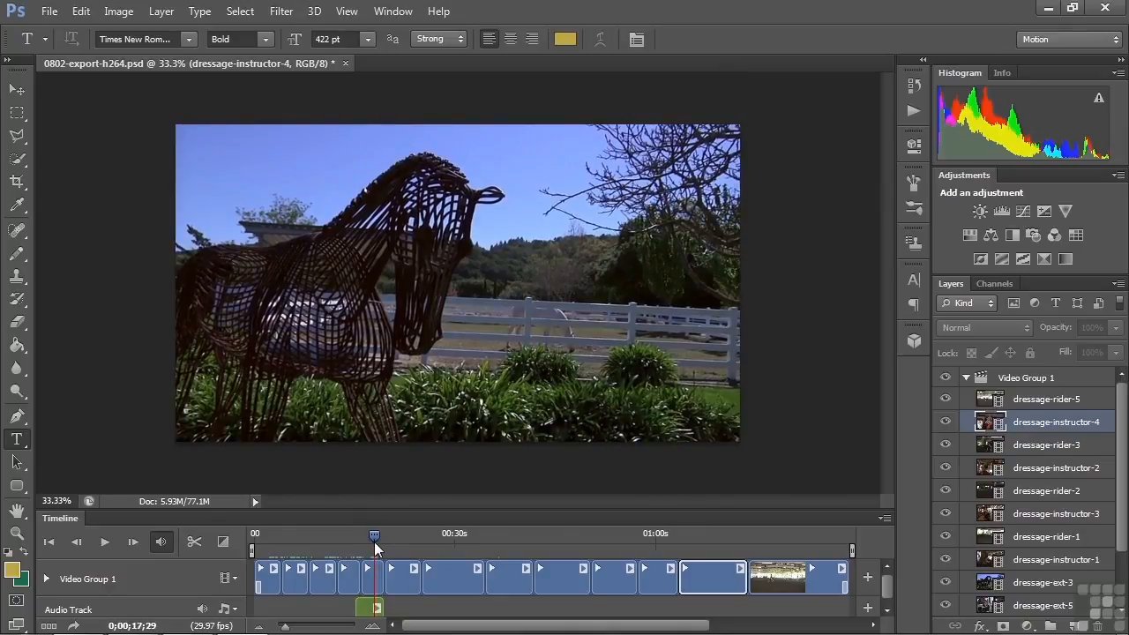
pyautogui.moveTo(374, 542); pyautogui.dragTo(373, 541)
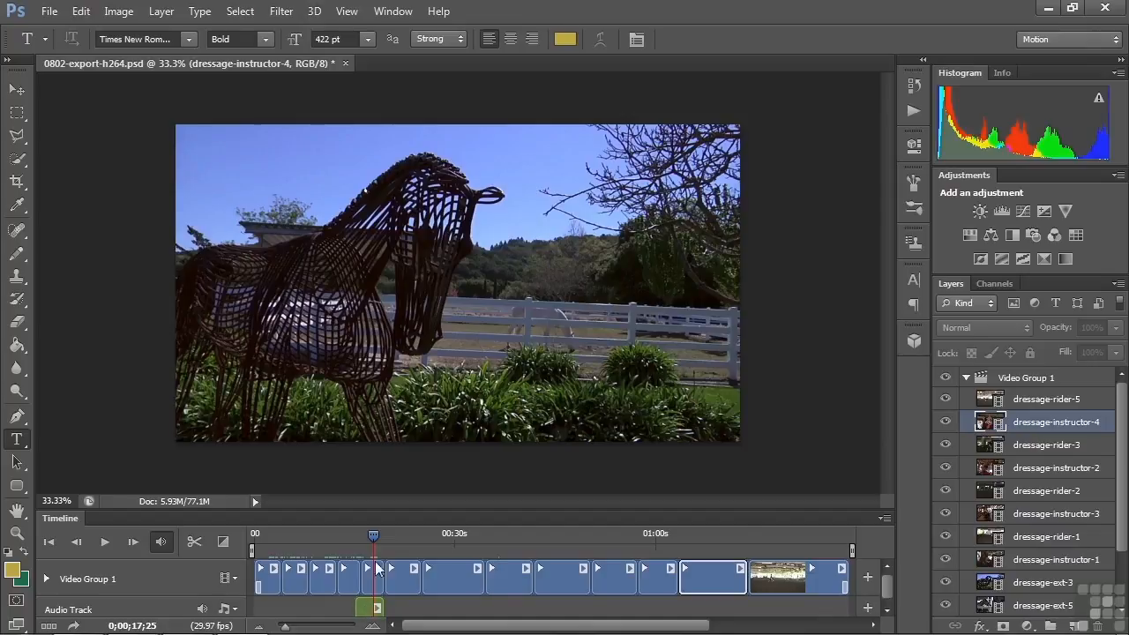
pyautogui.moveTo(373, 536); pyautogui.dragTo(364, 534)
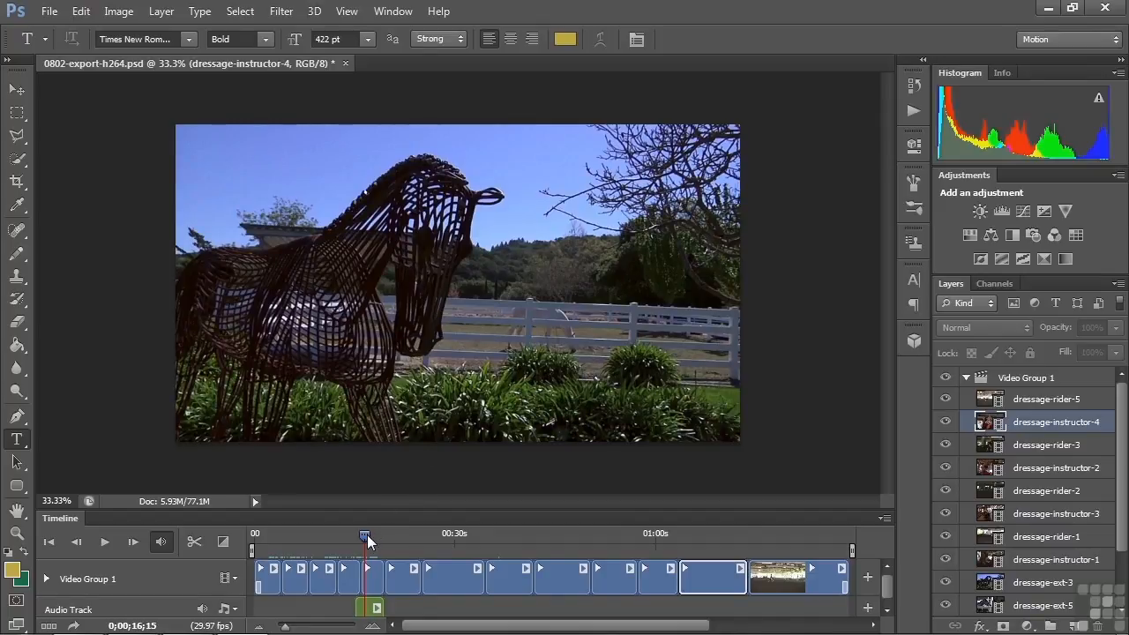
pyautogui.press('space')
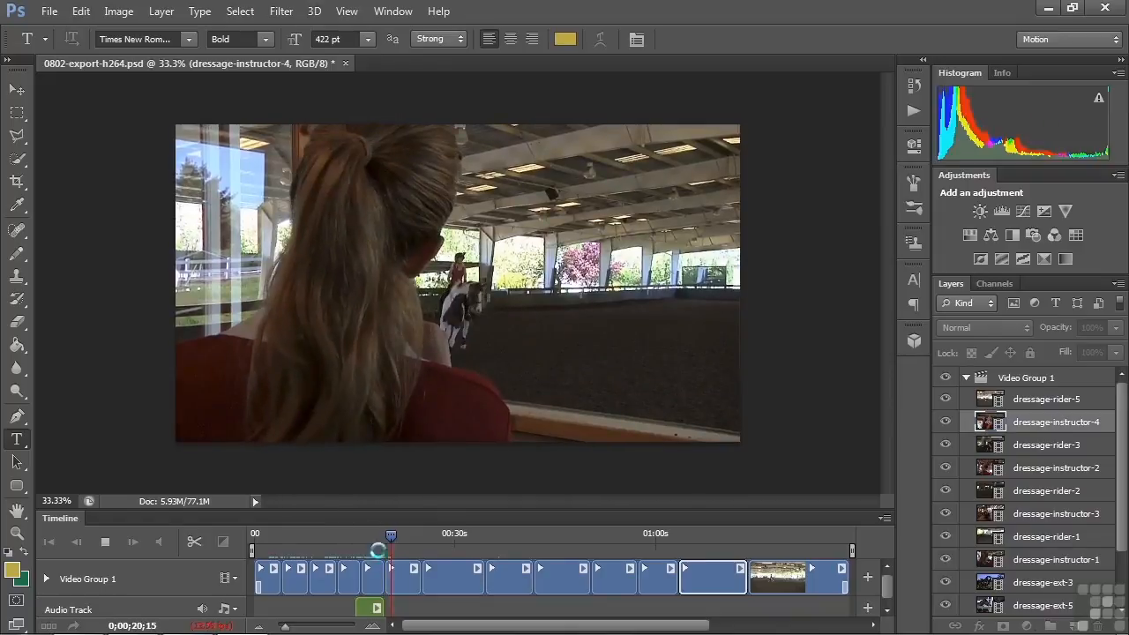
pyautogui.press('space')
pyautogui.moveTo(393, 538); pyautogui.dragTo(403, 541)
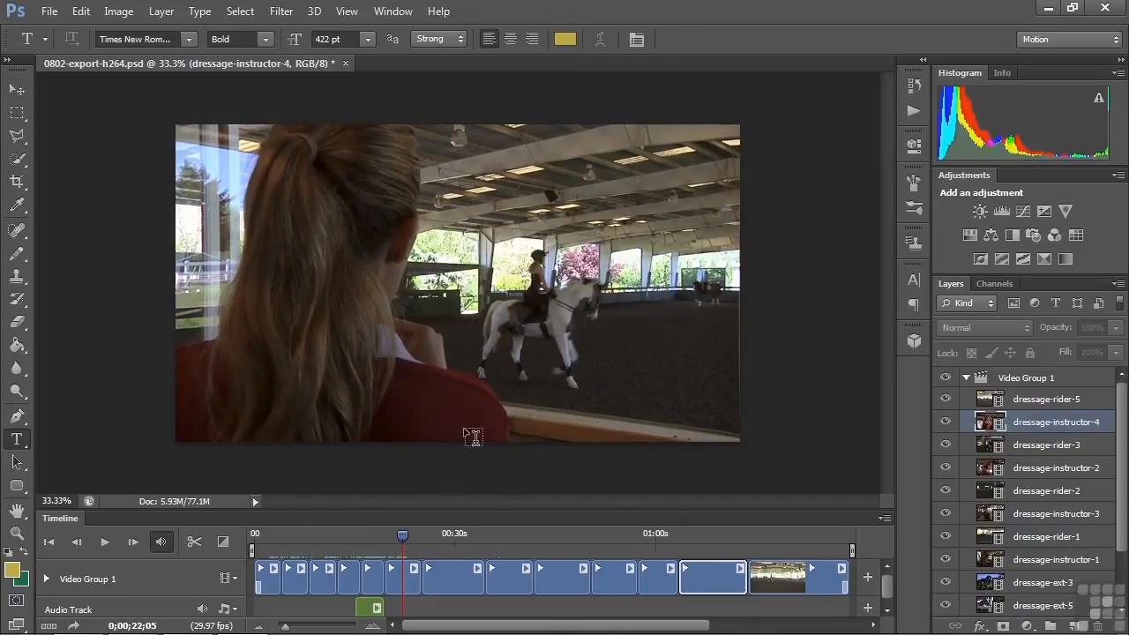
# Step: Scrub on to the closing clips, play the ending from about 1:20, and return the playhead to about 32 seconds
pyautogui.moveTo(403, 535); pyautogui.dragTo(794, 545)
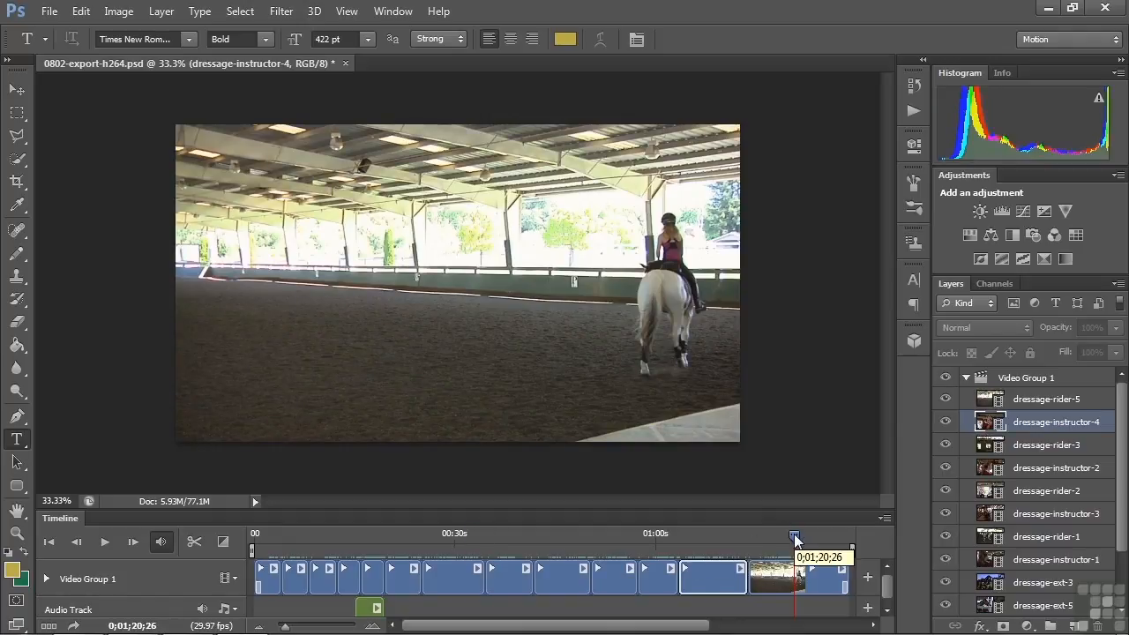
pyautogui.press('space')
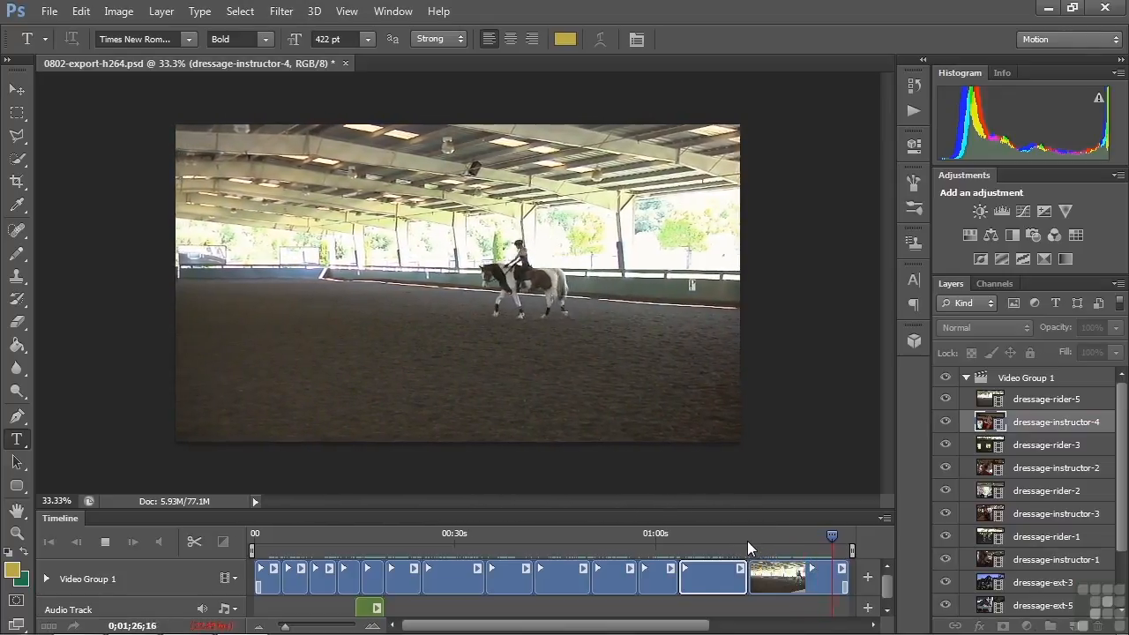
pyautogui.press('space')
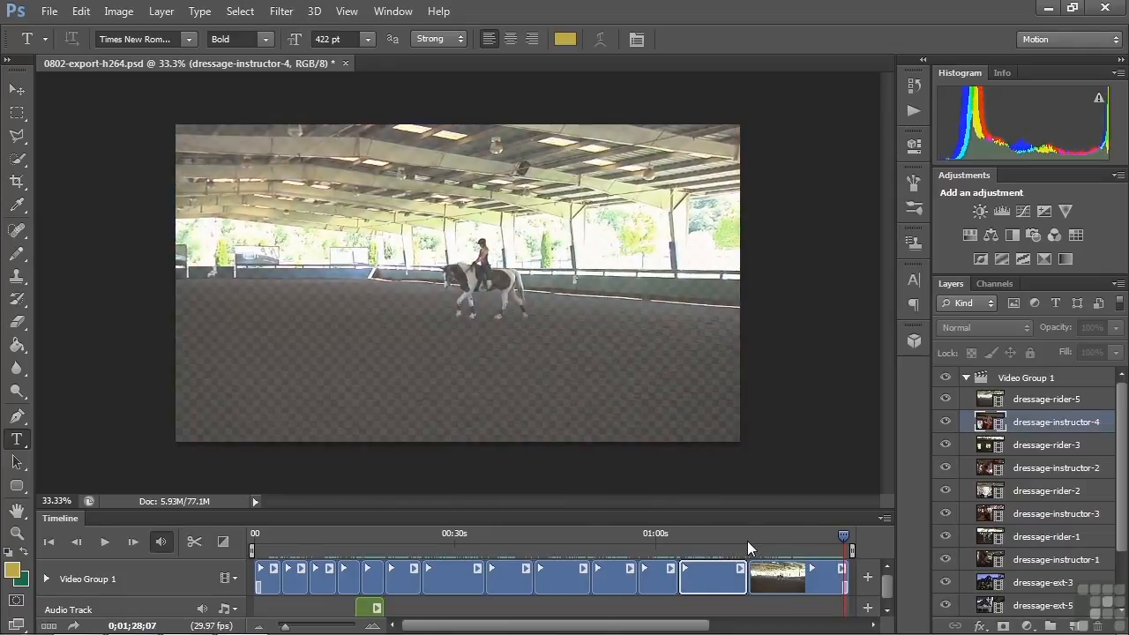
pyautogui.click(467, 534)
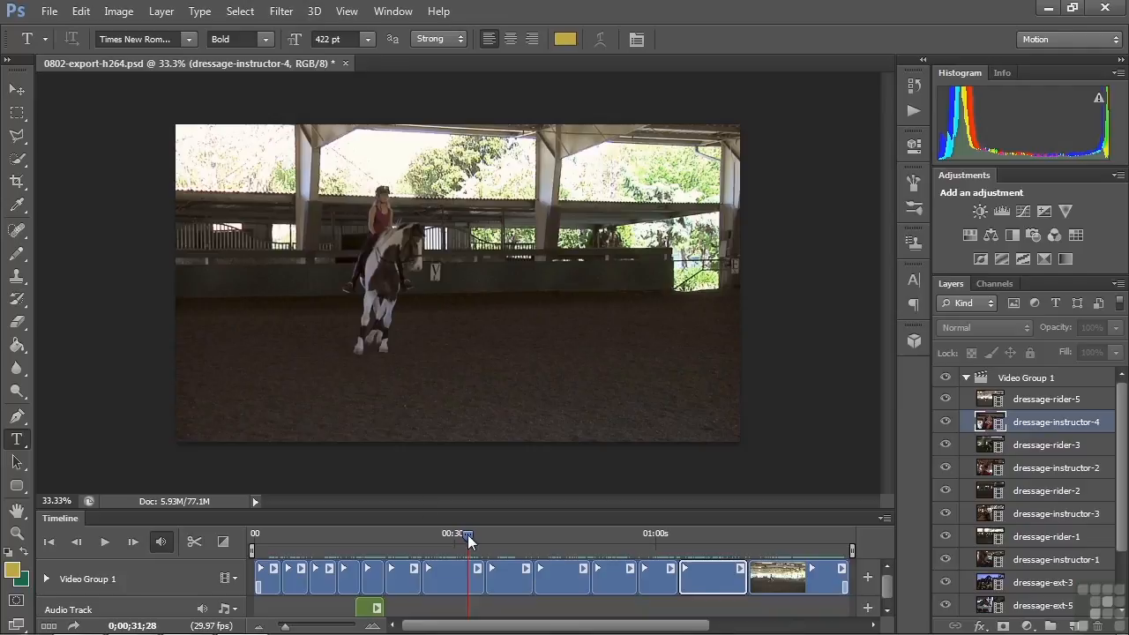
# Step: Open the Render Video export settings for the project
pyautogui.click(50, 11)
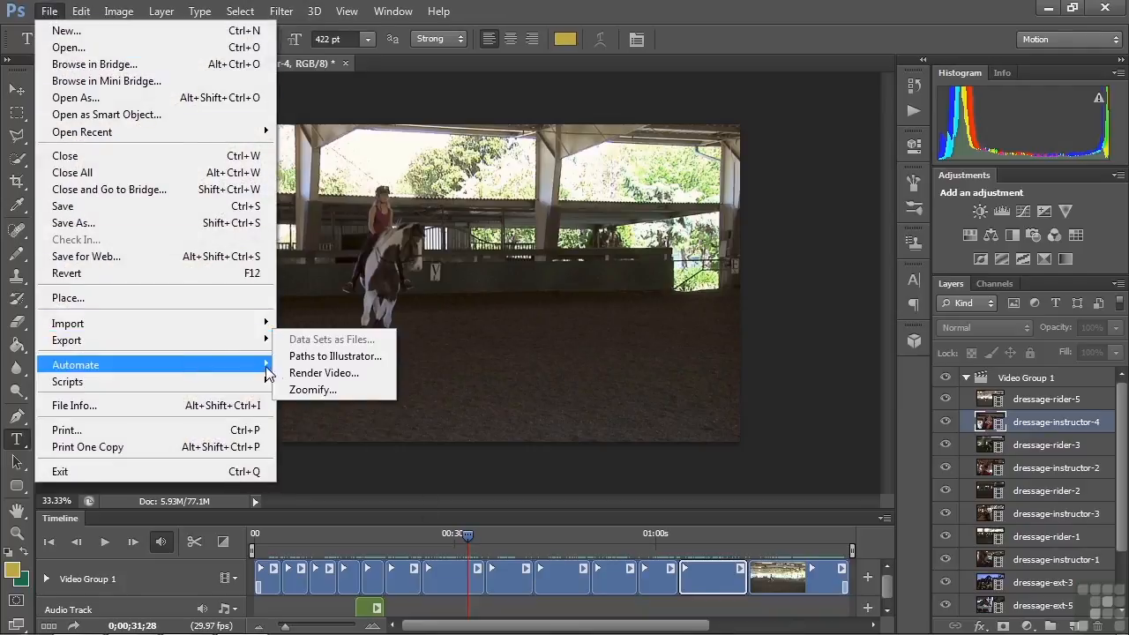
pyautogui.click(296, 372)
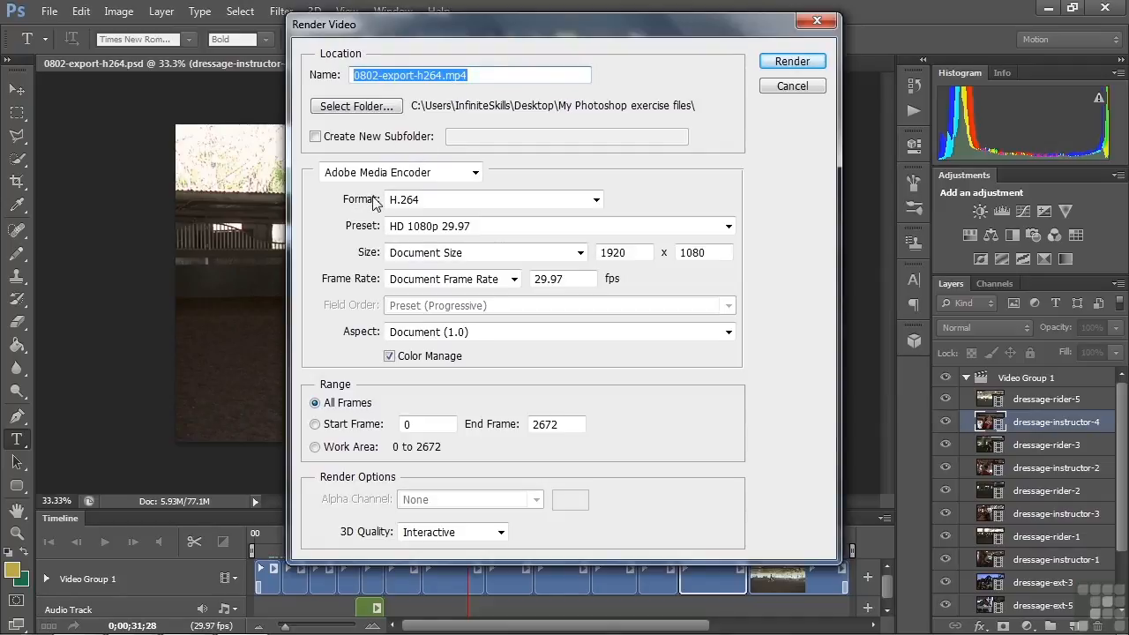
# Step: Try the DPX and QuickTime render formats, and return the format to H.264
pyautogui.click(597, 199)
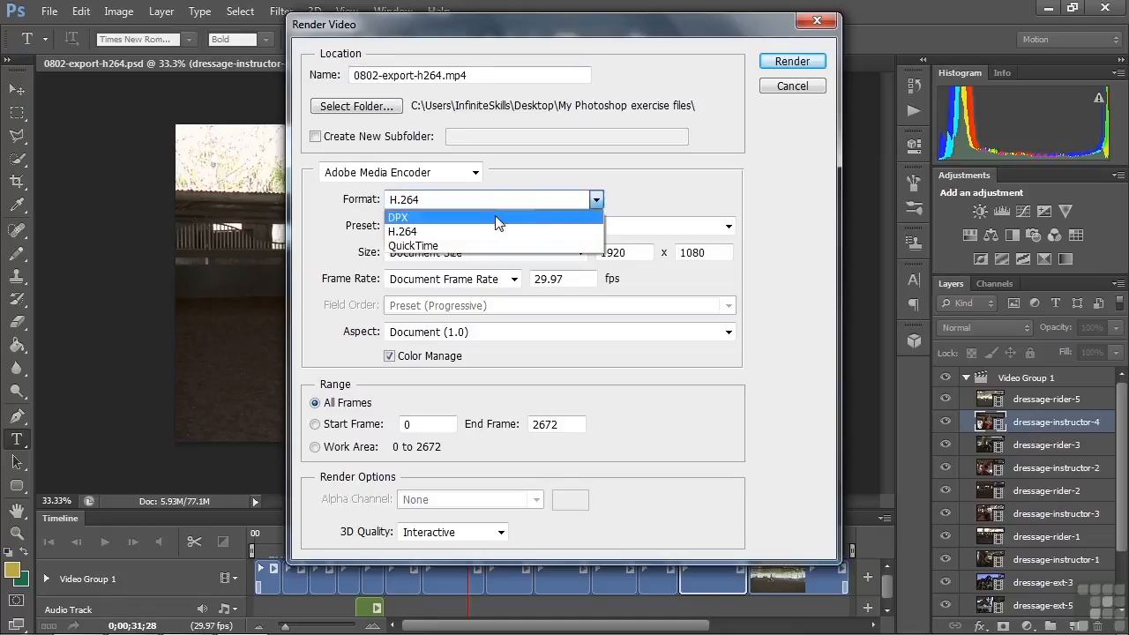
pyautogui.click(503, 218)
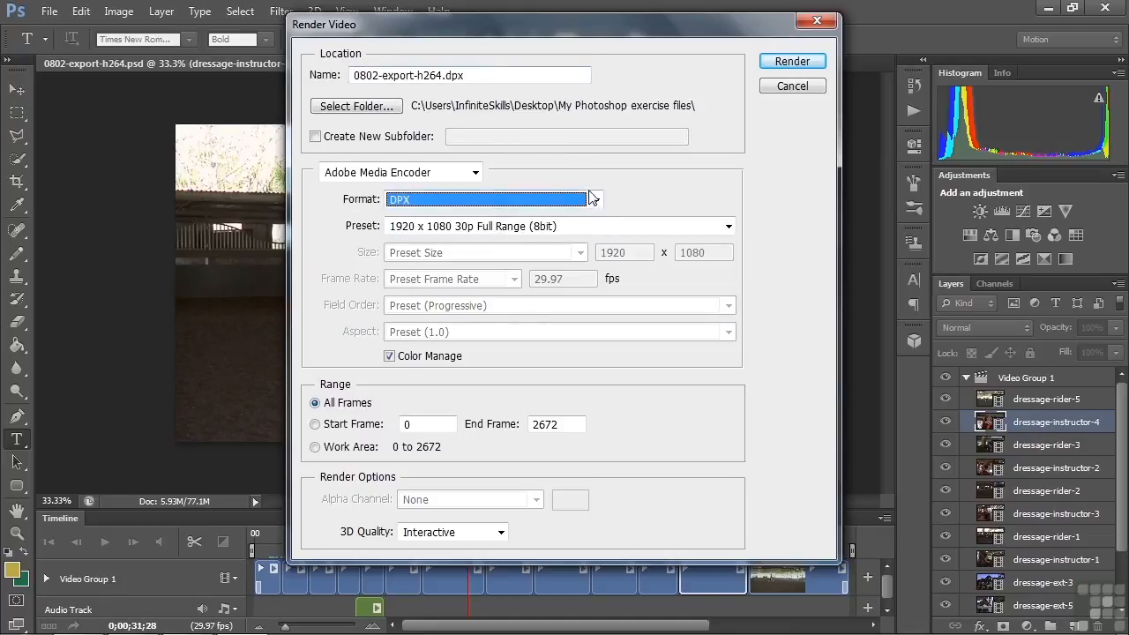
pyautogui.click(597, 200)
pyautogui.click(490, 248)
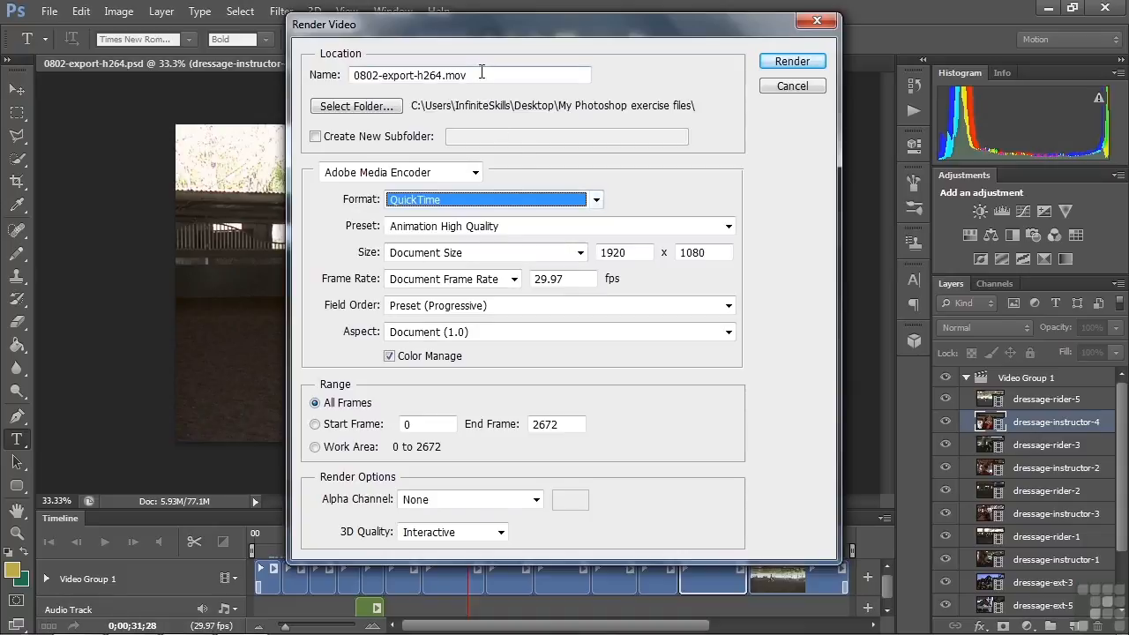
pyautogui.click(596, 199)
pyautogui.click(429, 234)
# Step: Choose My Photoshop exercise files as the render folder and keep Adobe Media Encoder as the encoder
pyautogui.click(369, 110)
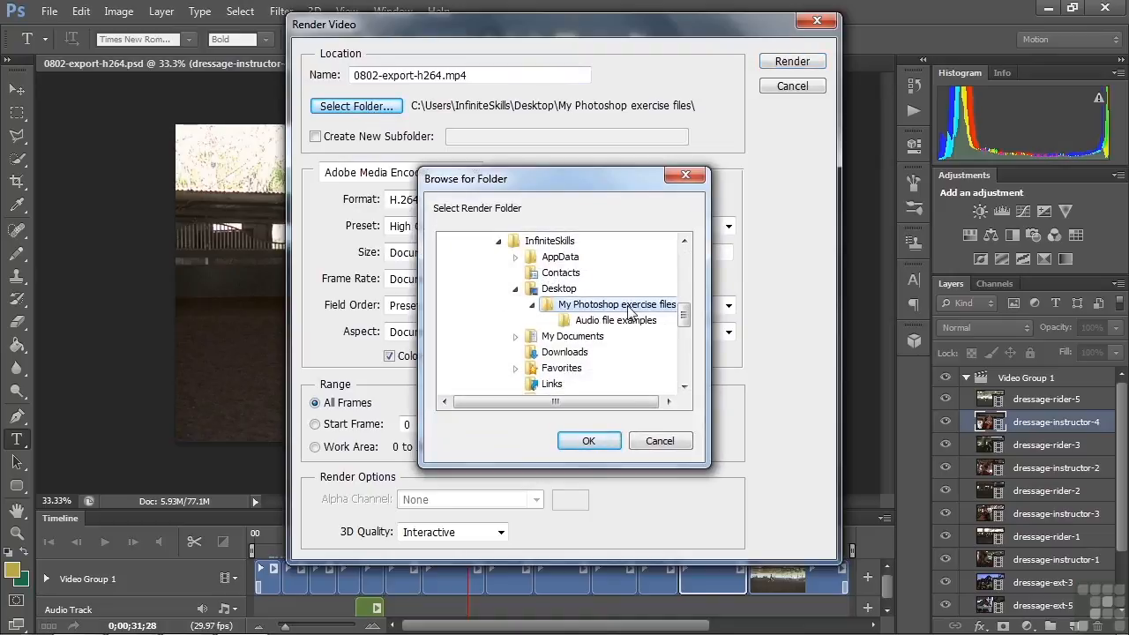
pyautogui.click(588, 441)
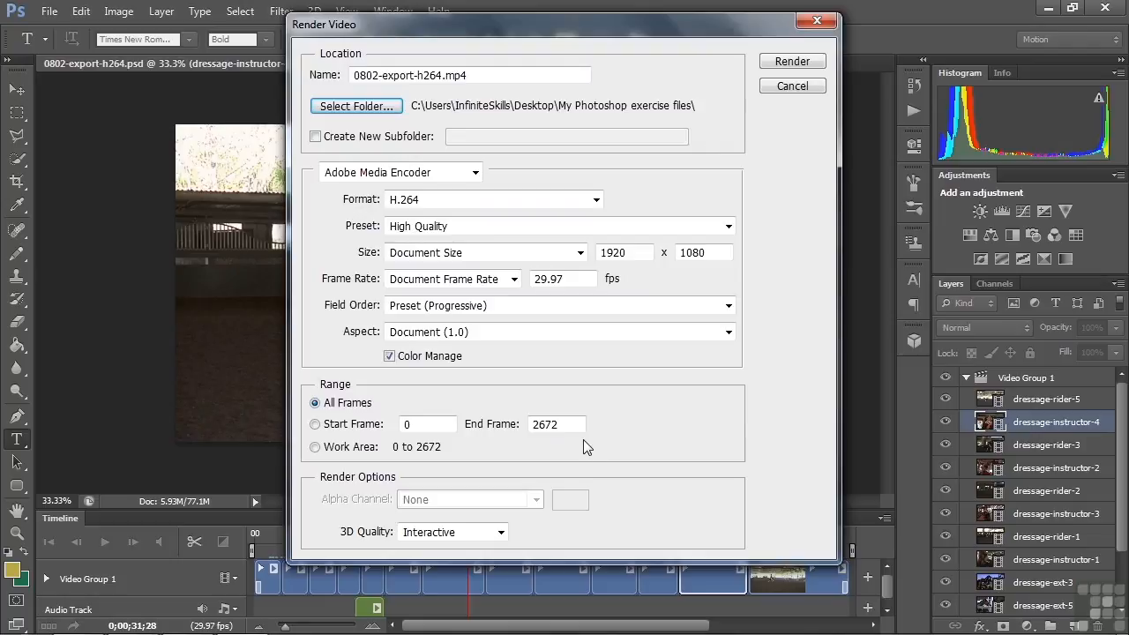
pyautogui.click(474, 172)
pyautogui.click(443, 194)
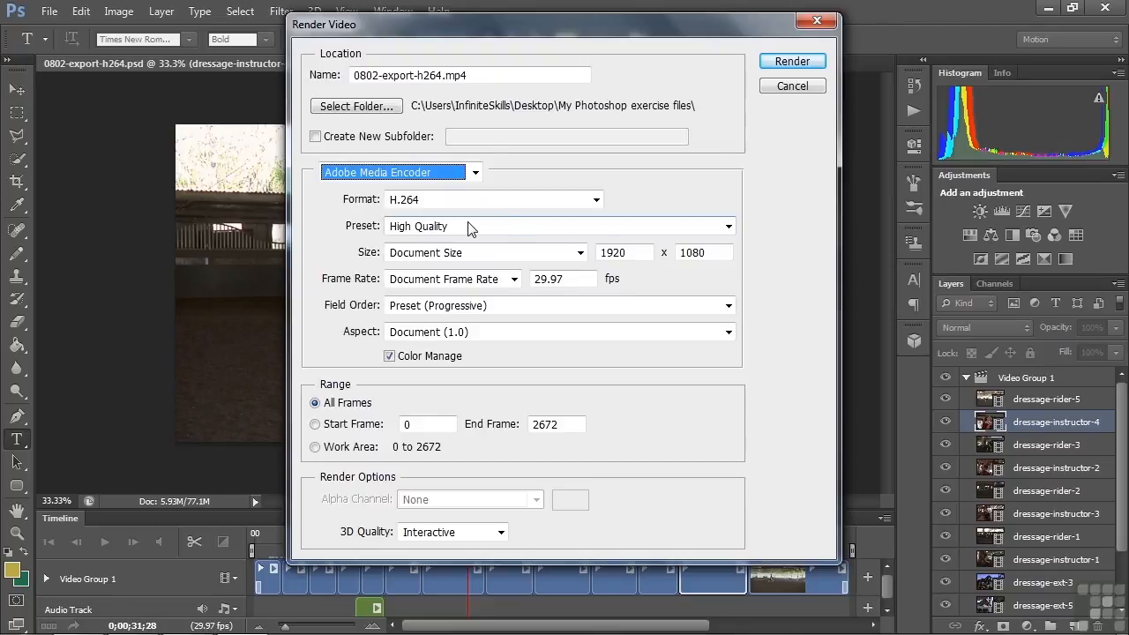
# Step: Set the render preset to HD 1080p 29.97, keeping the document size and document frame rate
pyautogui.click(727, 227)
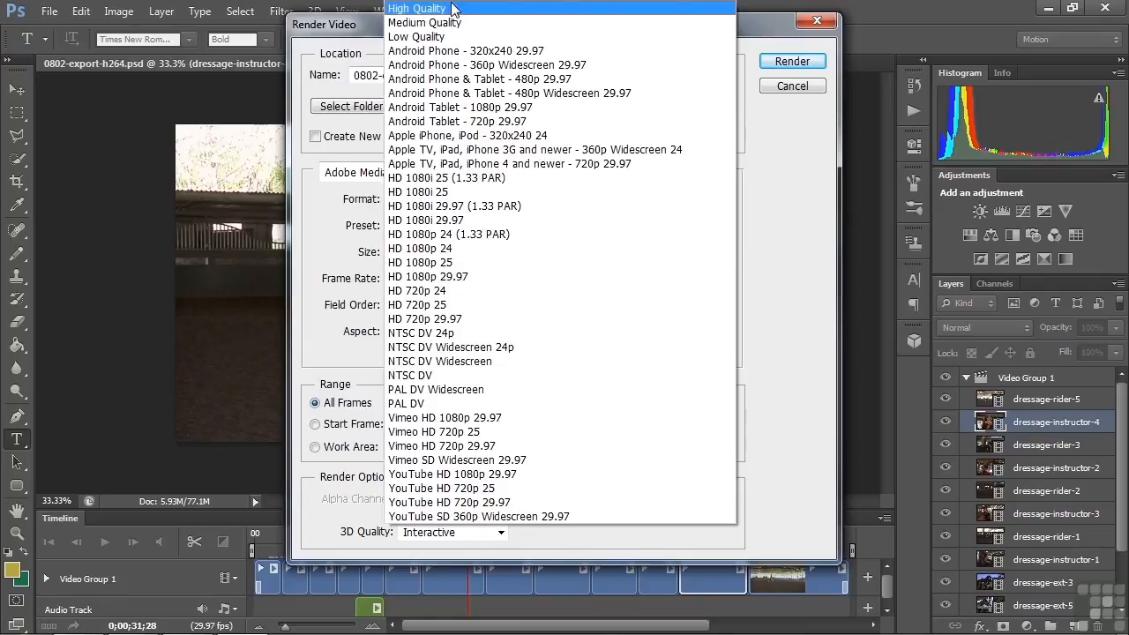
pyautogui.click(476, 279)
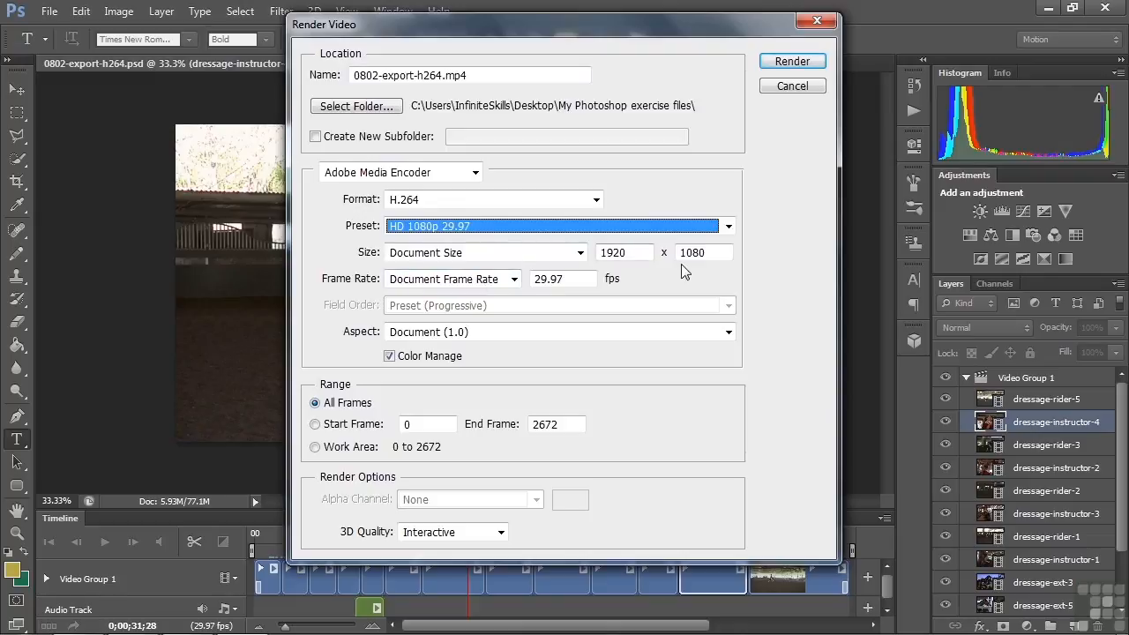
pyautogui.click(582, 253)
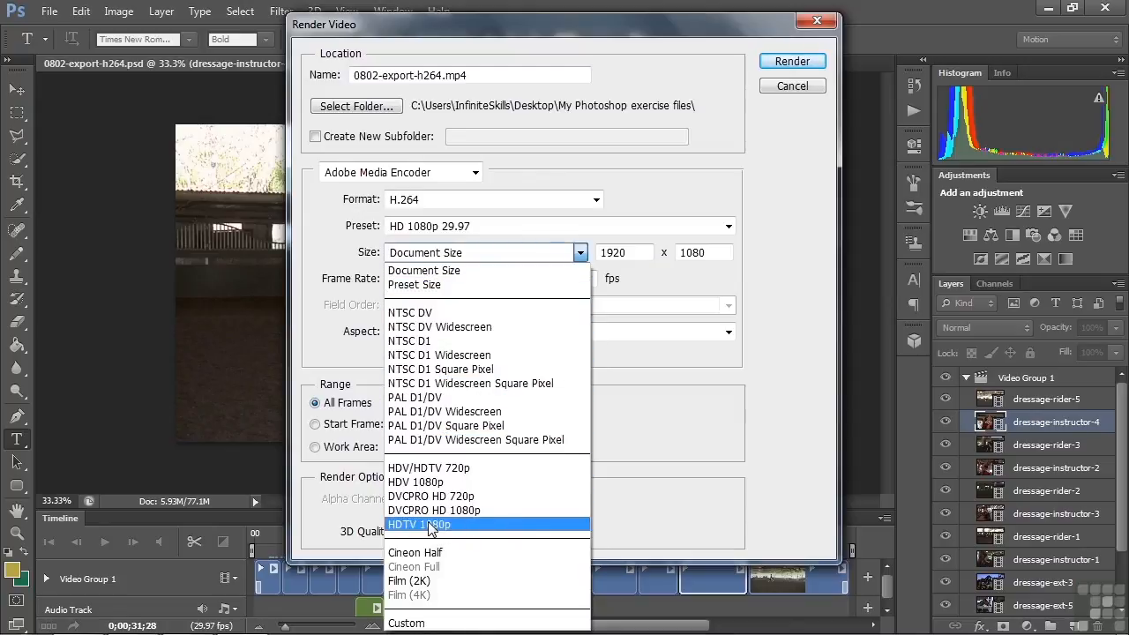
pyautogui.click(340, 253)
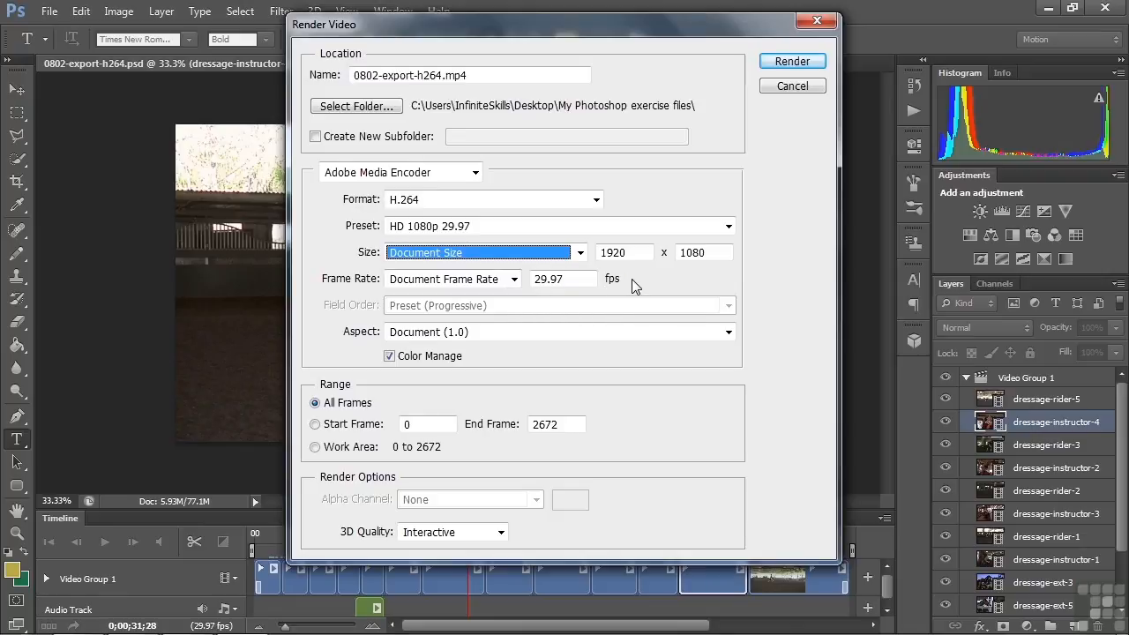
pyautogui.click(513, 279)
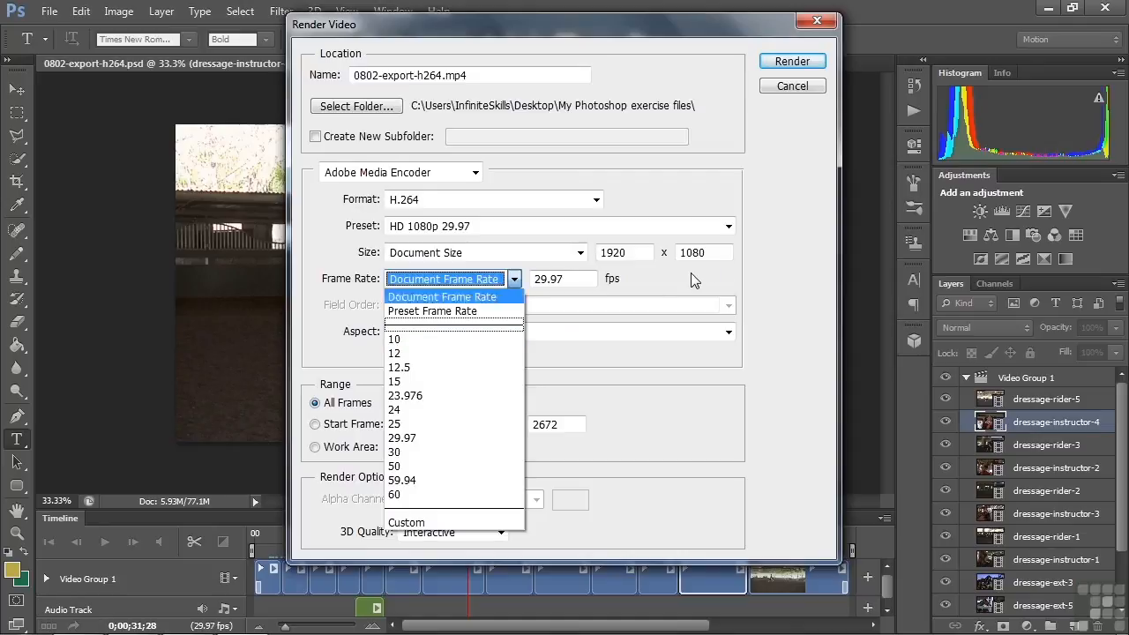
pyautogui.click(396, 298)
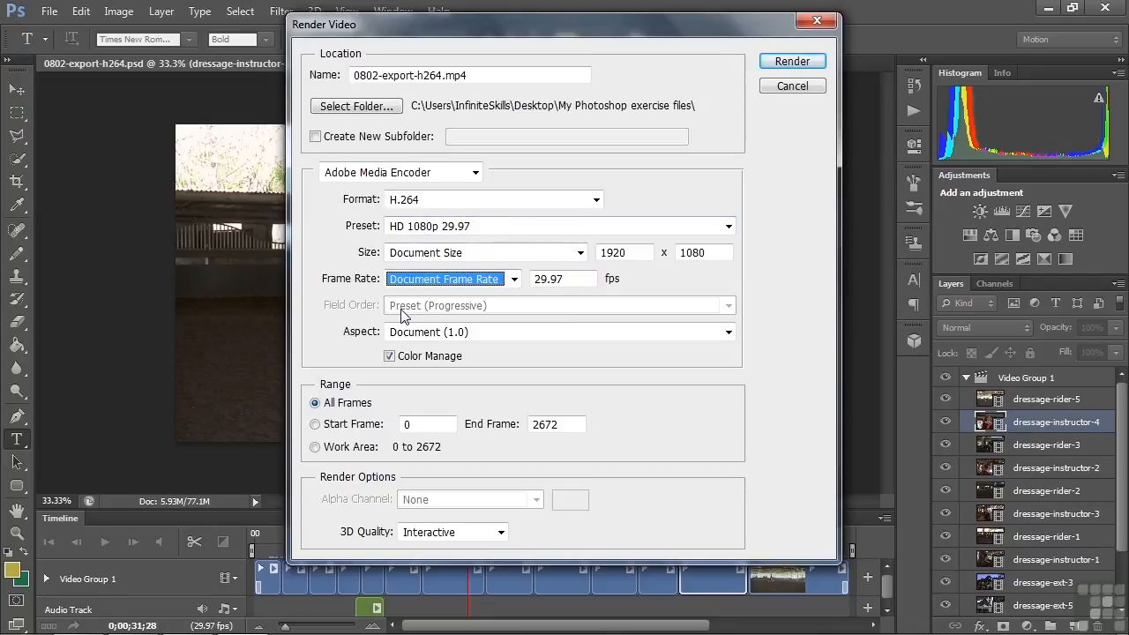
# Step: Keep the Document (1.0) aspect and render all frames to 0802-export-h264.mp4
pyautogui.click(346, 316)
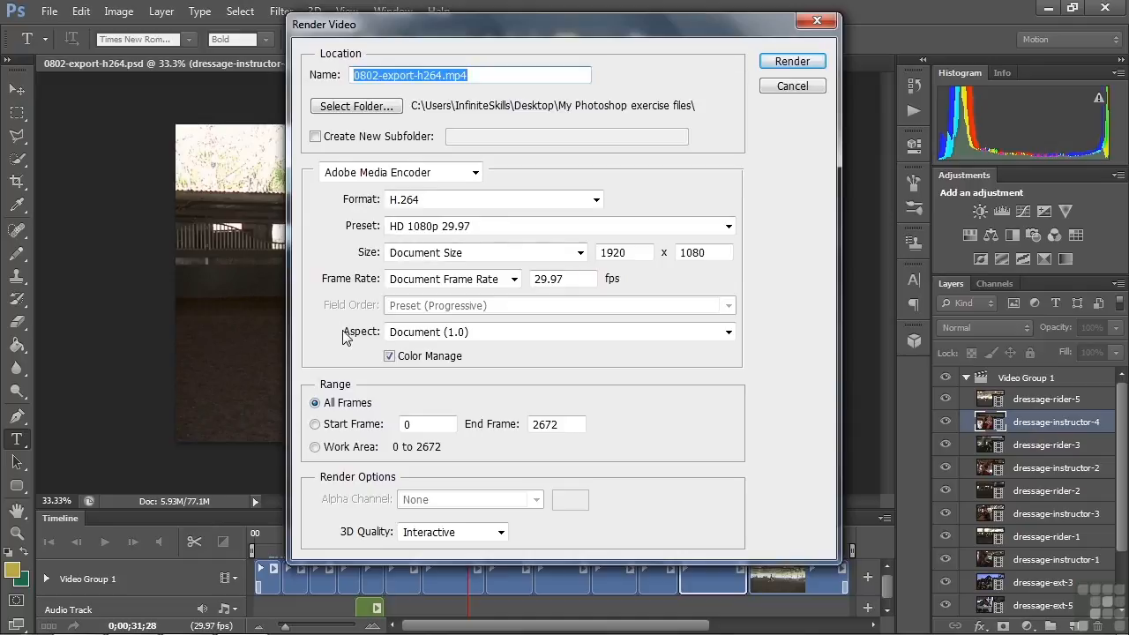
pyautogui.click(695, 336)
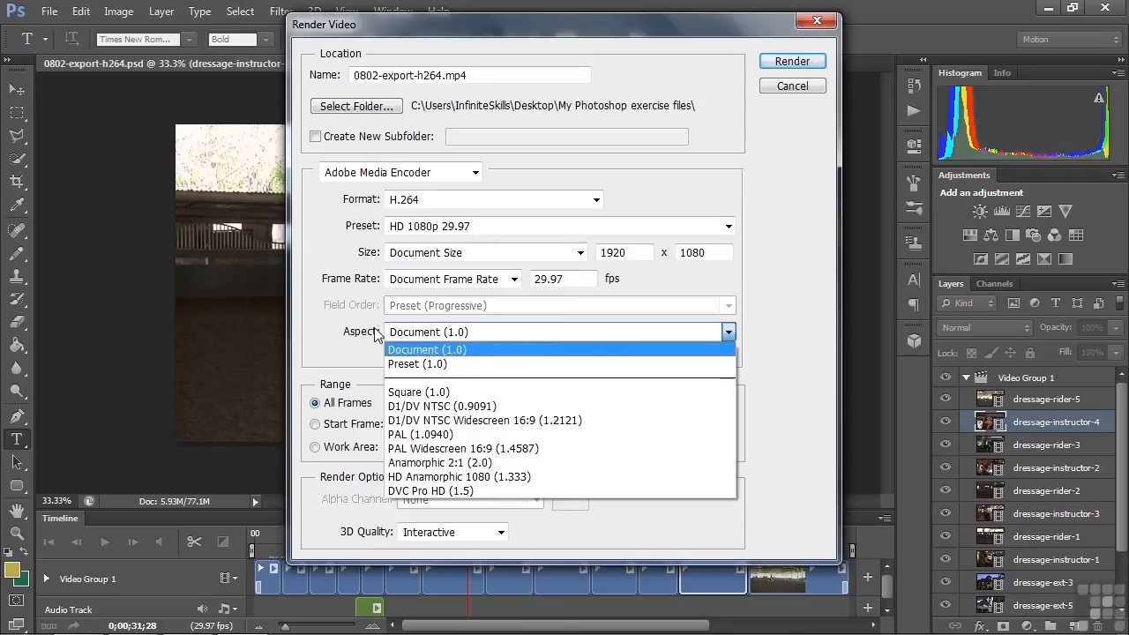
pyautogui.click(335, 338)
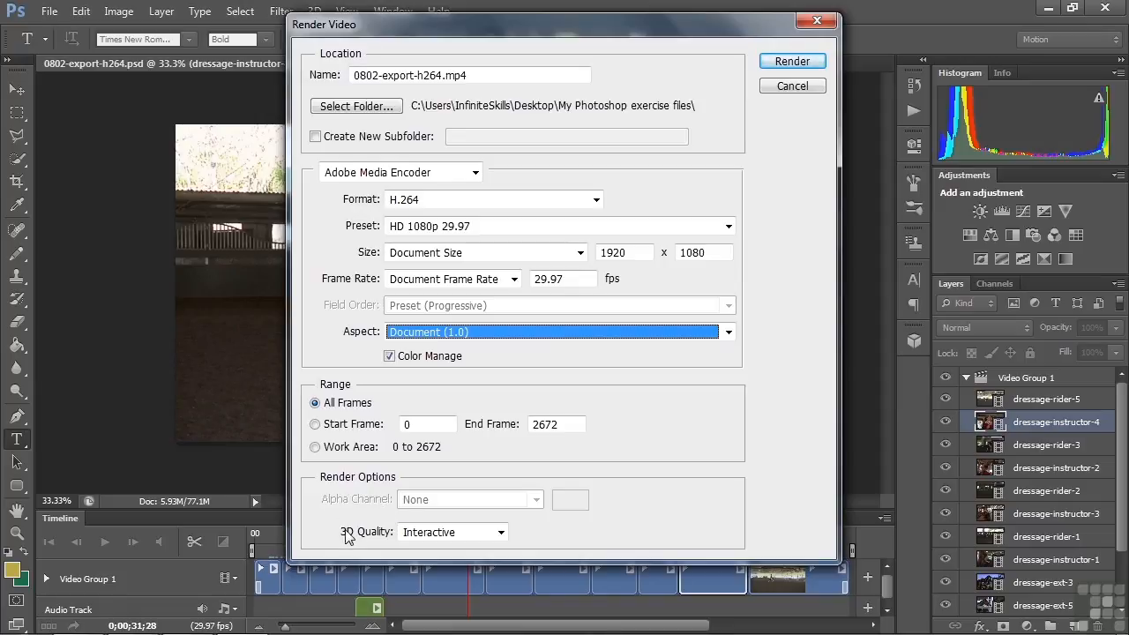
pyautogui.click(788, 61)
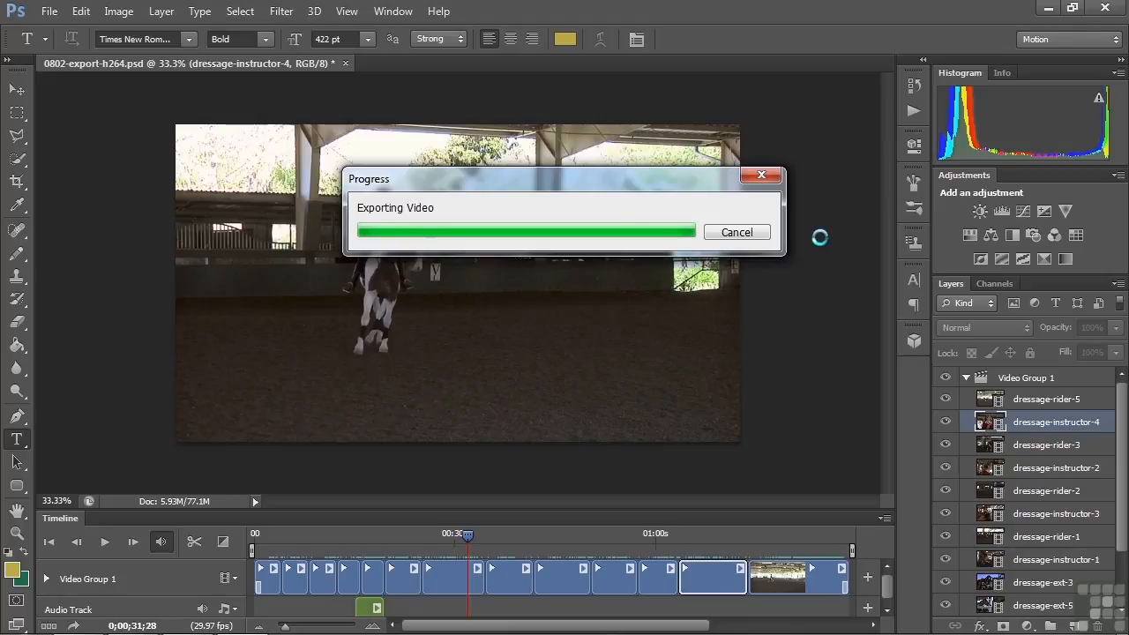
# Step: Play the exported 0802-export-h264.mp4 from the My Photoshop exercise files folder, skipping ahead to check its middle and closing sections
pyautogui.click(1049, 9)
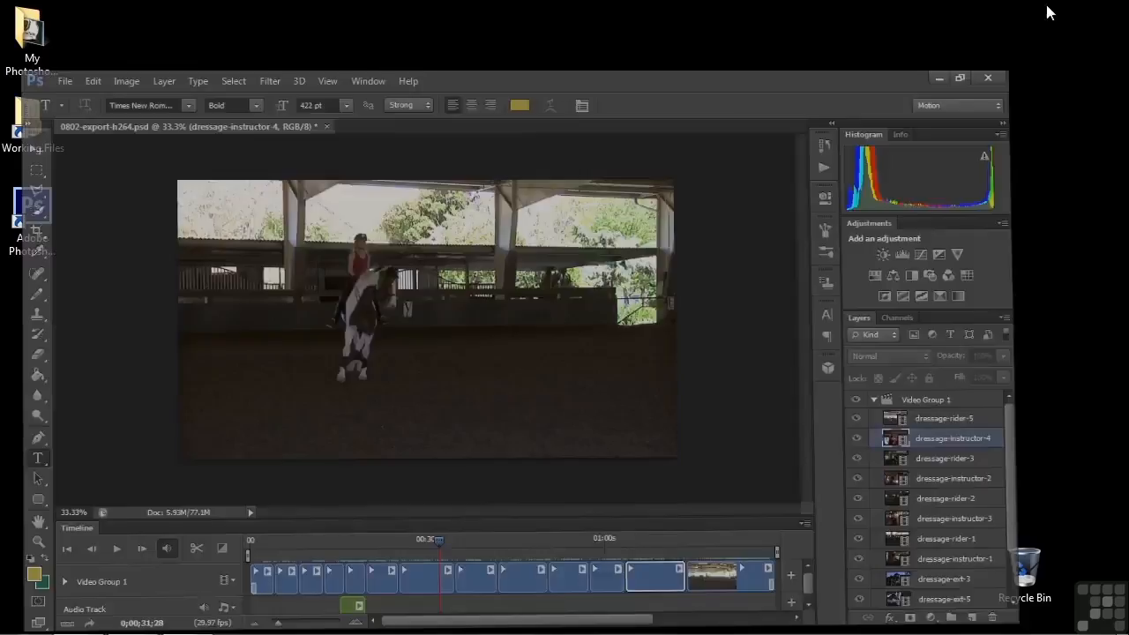
pyautogui.doubleClick(34, 40)
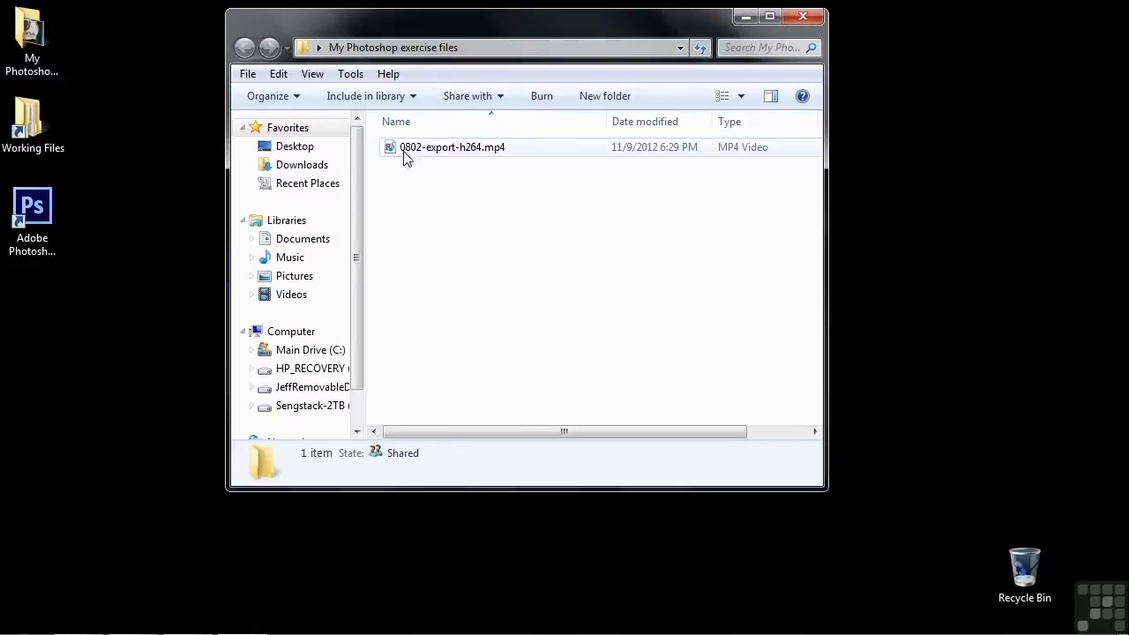
pyautogui.doubleClick(404, 150)
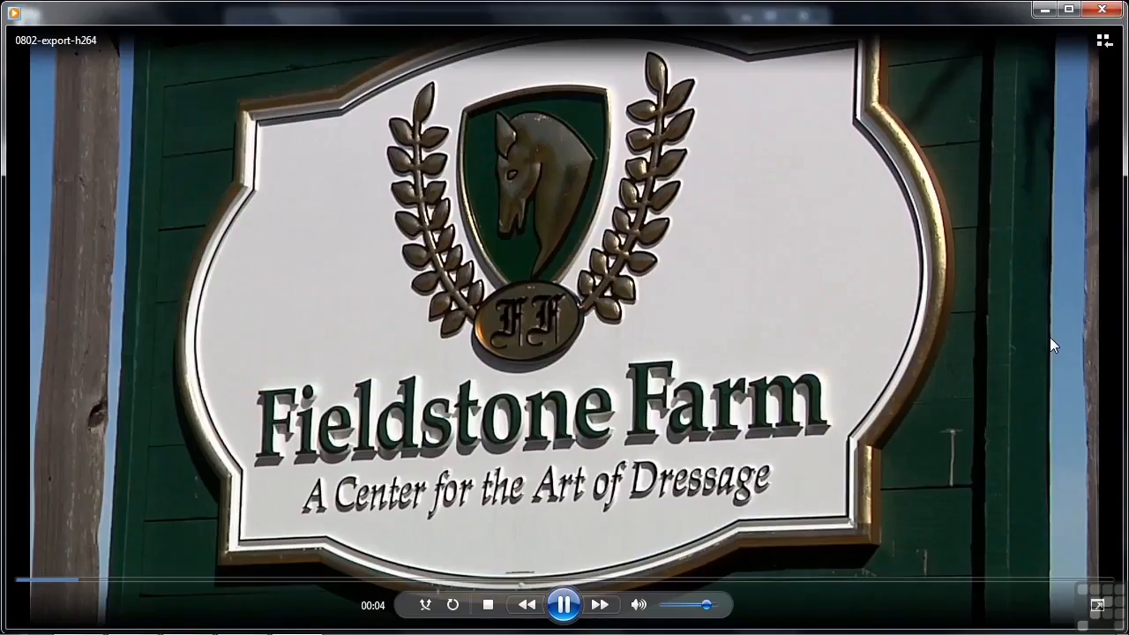
pyautogui.click(267, 581)
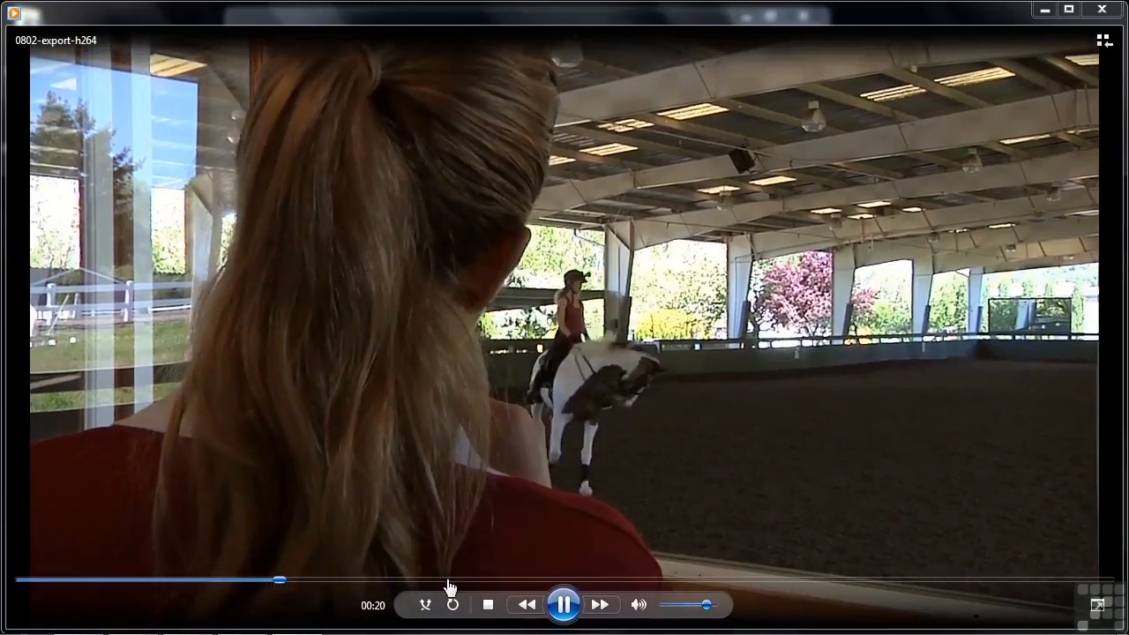
pyautogui.click(925, 582)
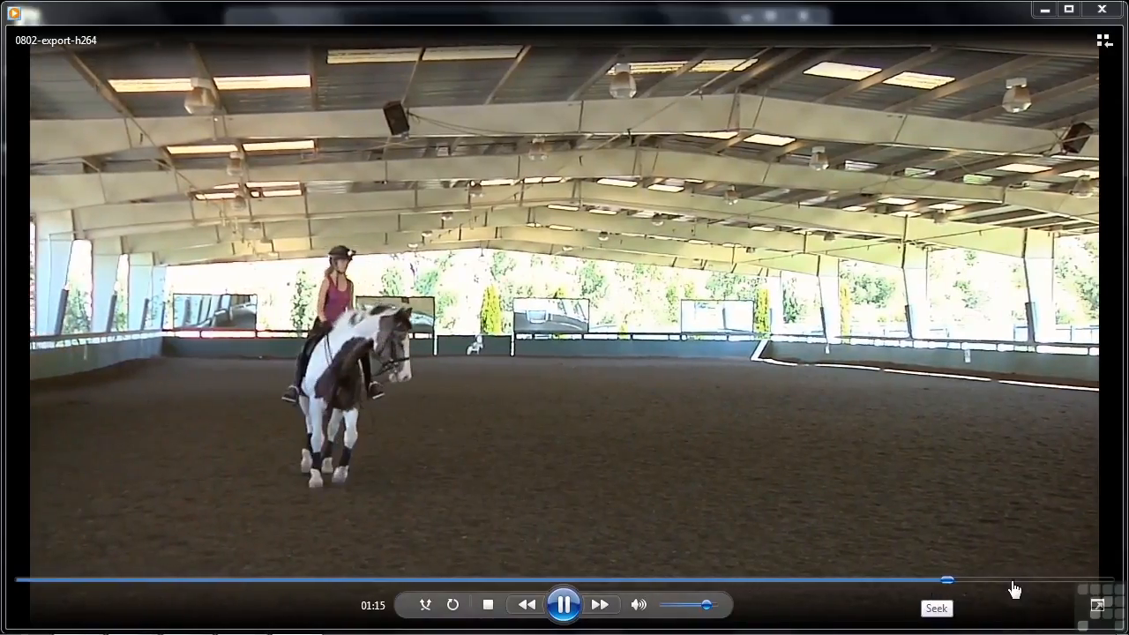
pyautogui.click(1018, 582)
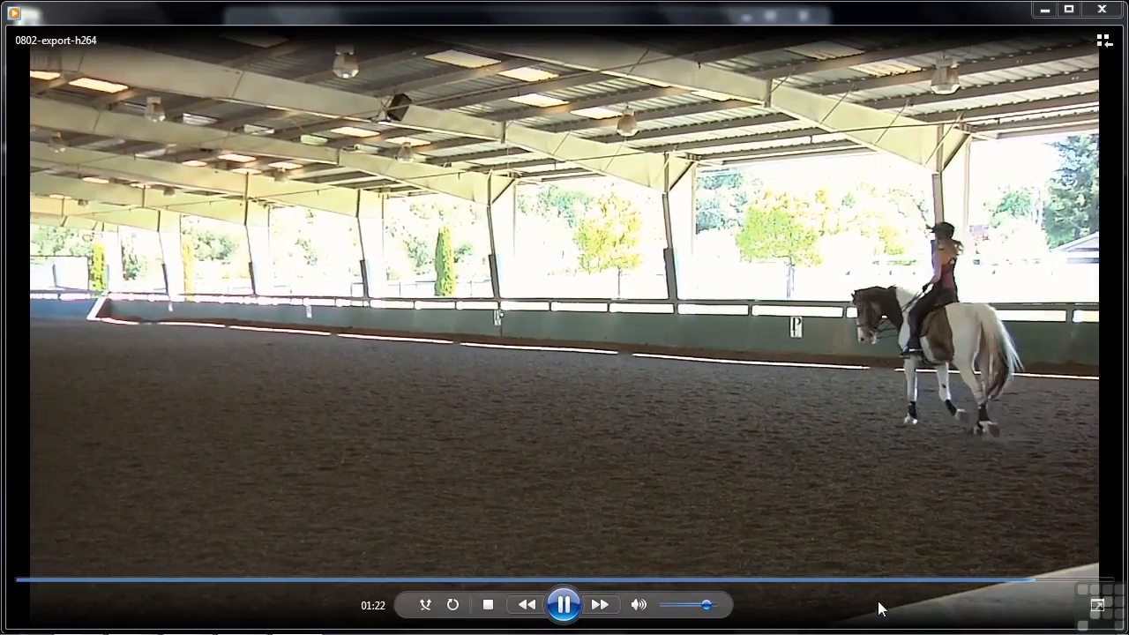